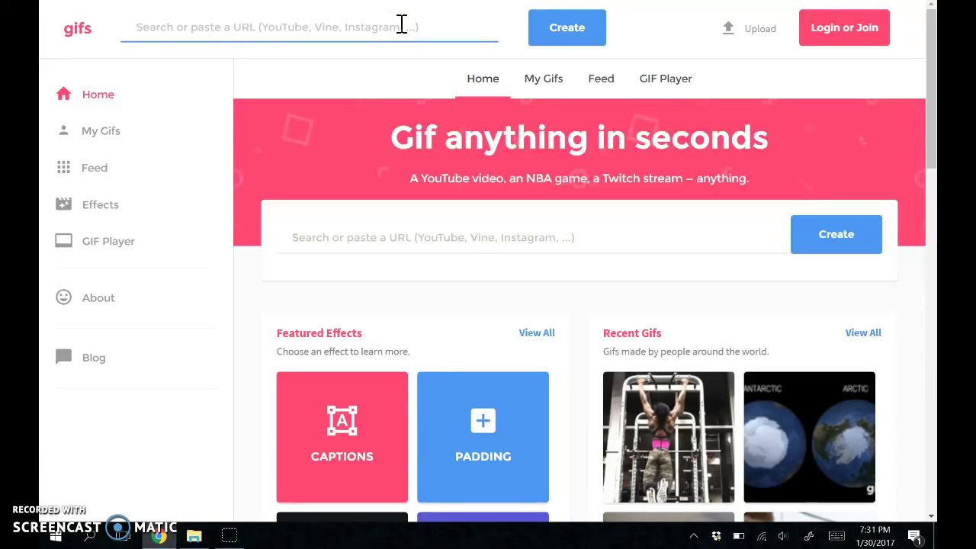
Step: Load The warhead challenge YouTube video from its URL and start the clip near 01:49
type("https://www.youtube.com/watch?v=ADvFTbc_8ao&t=116s")
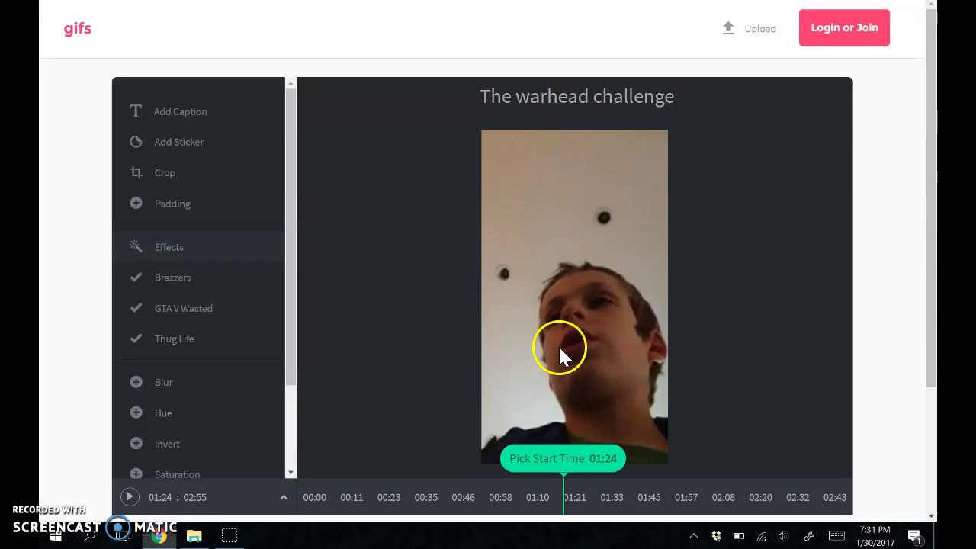
mouse_move(571, 496)
left_mouse_down()
mouse_move(644, 503)
mouse_move(621, 505)
mouse_move(636, 507)
mouse_move(652, 499)
mouse_move(640, 498)
left_mouse_up()
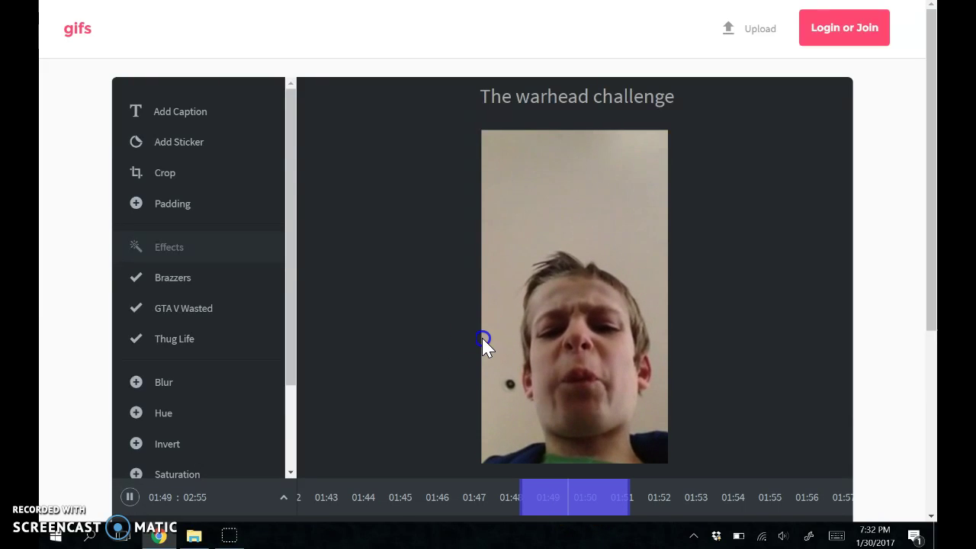
Step: Apply the GTA V Wasted effect (01.50 to 03.00), toggling Flip Vertical on and back off
left_click(191, 320)
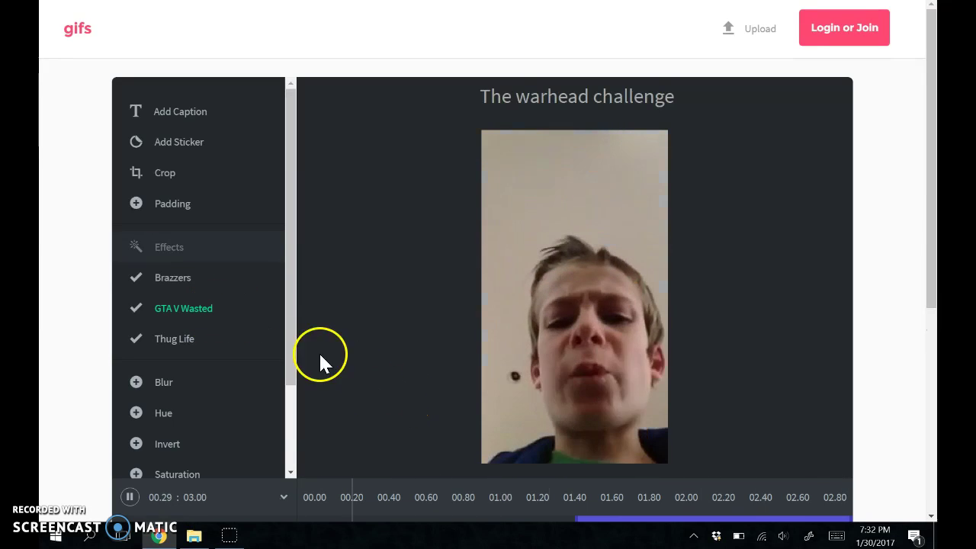
left_click_drag(931, 230, 931, 327)
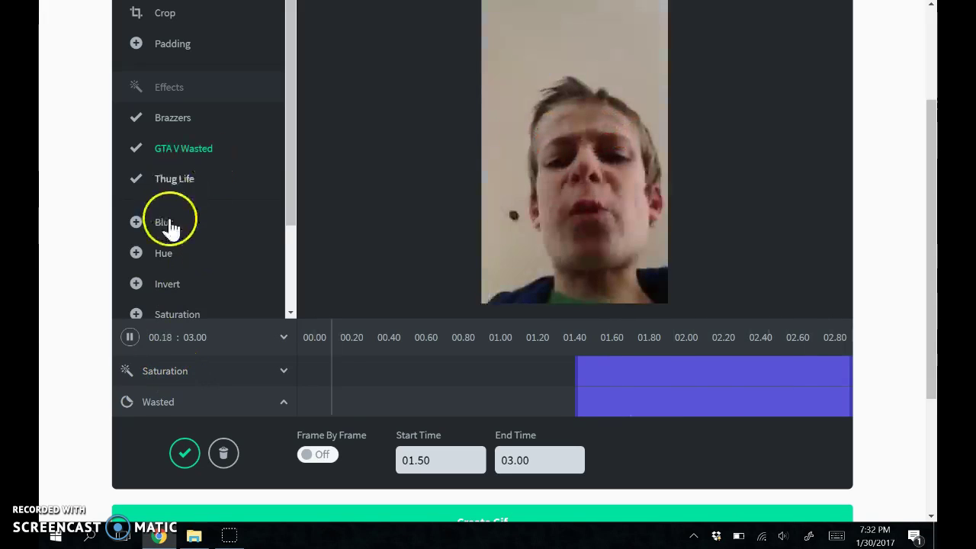
left_click_drag(292, 190, 241, 290)
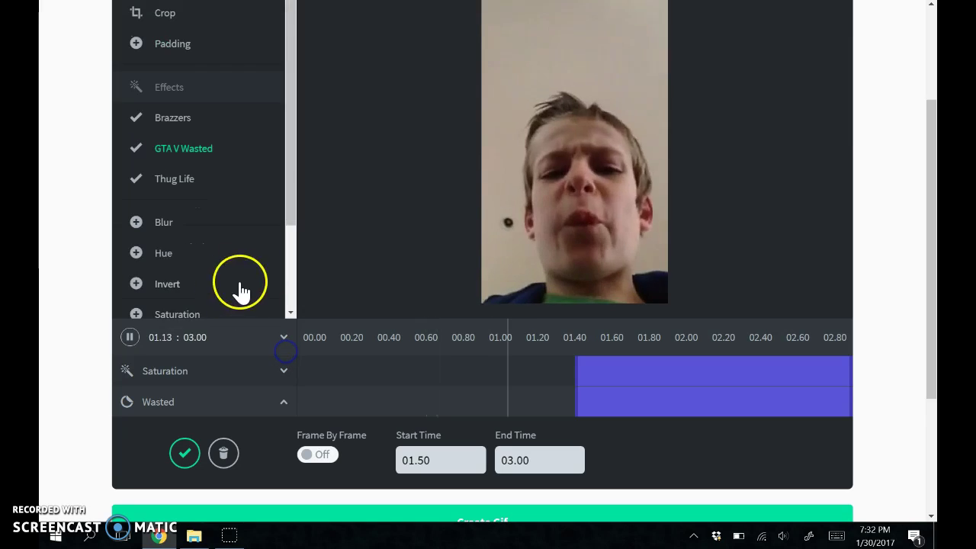
left_click_drag(289, 222, 279, 315)
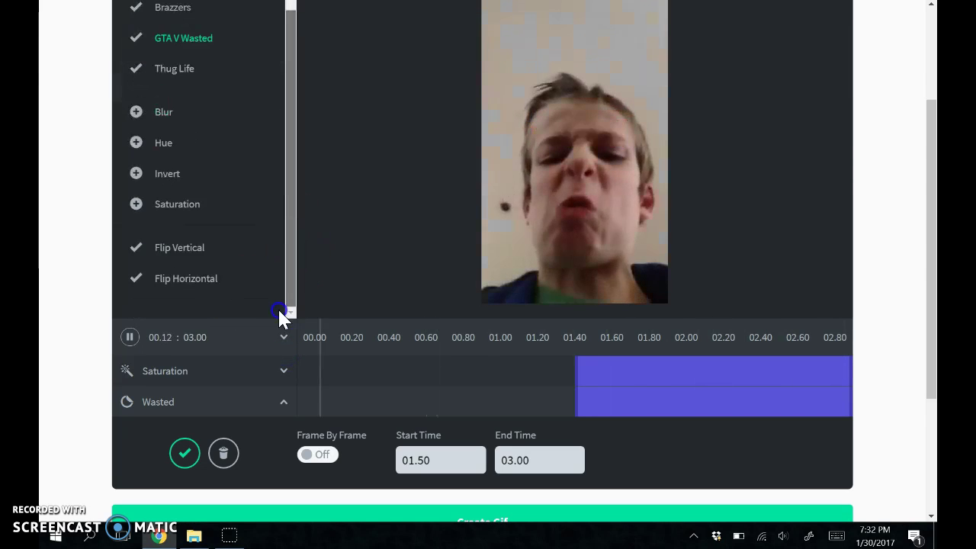
left_click(248, 250)
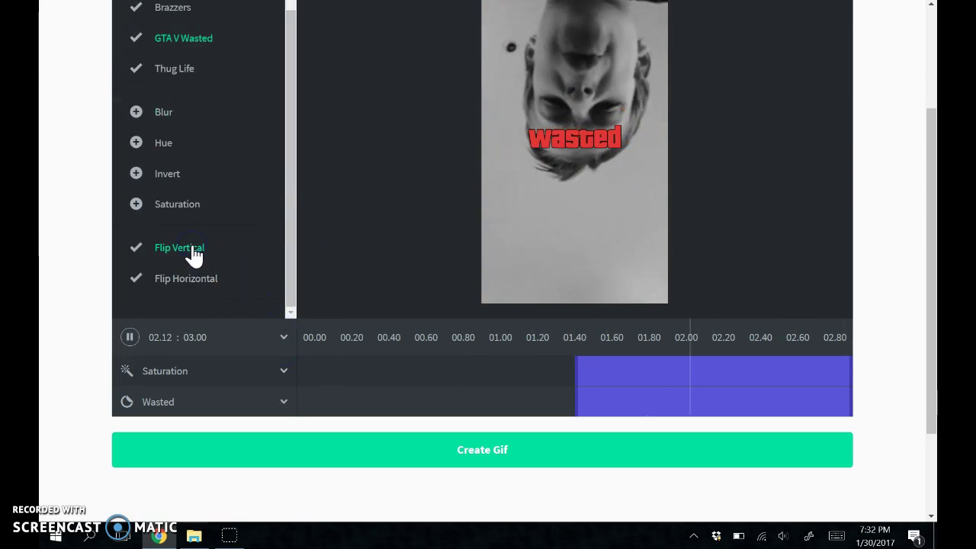
left_click(185, 253)
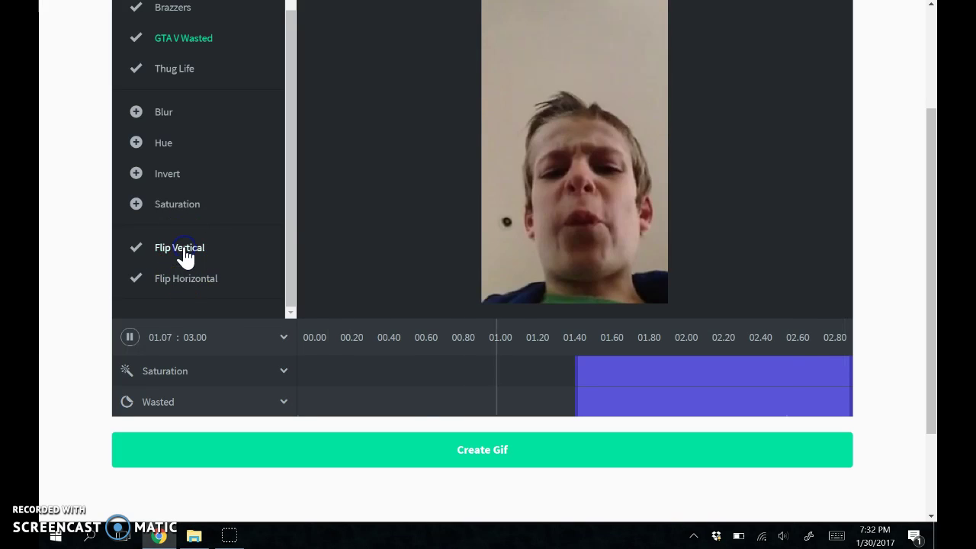
left_click(298, 186)
left_click_drag(298, 184, 299, 107)
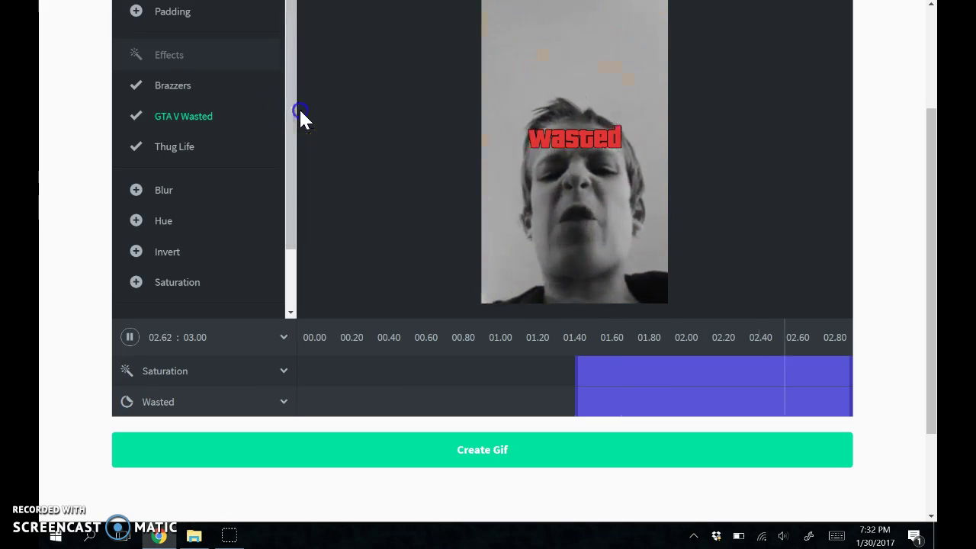
Step: Try the Brazzers effect, remove it, and apply the Thug Life overlay instead
left_click(173, 88)
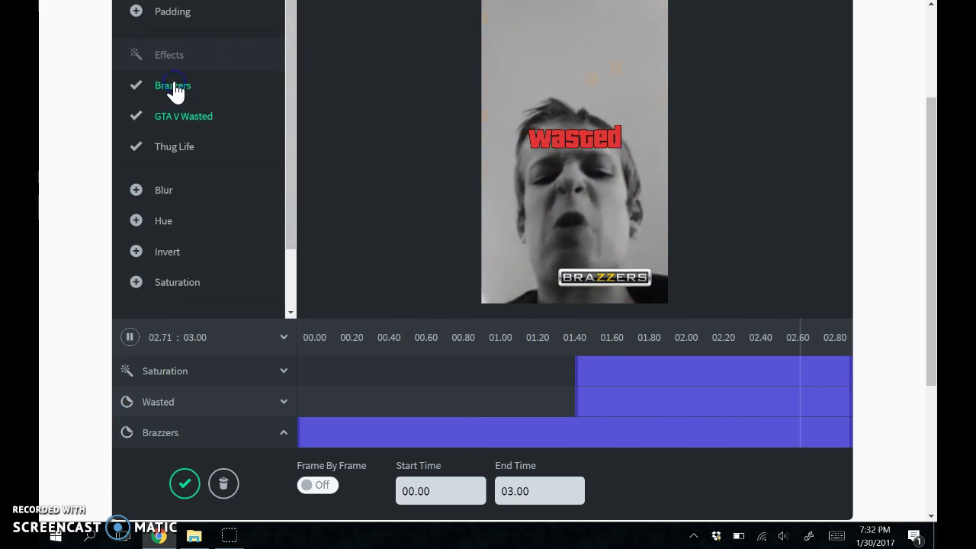
left_click(173, 87)
left_click(169, 145)
left_click(162, 159)
left_click(164, 162)
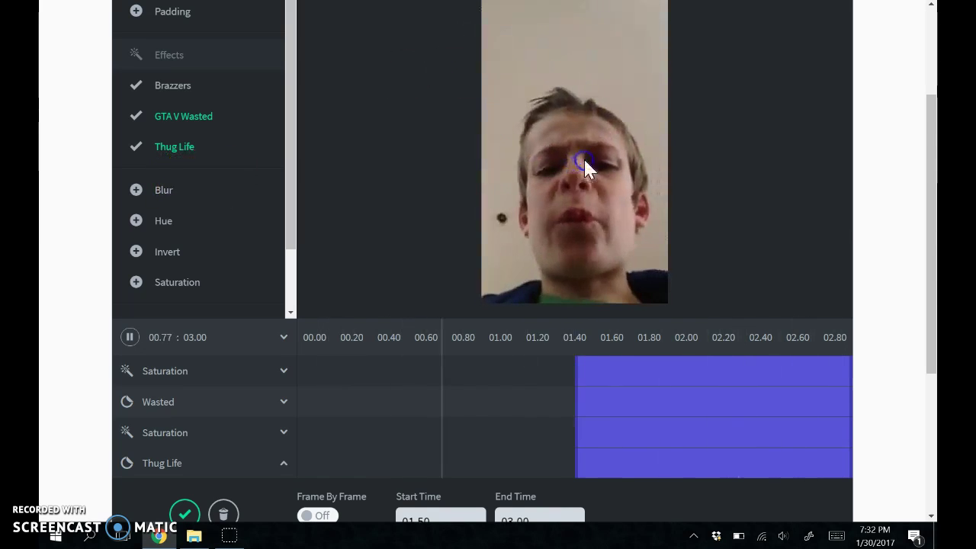
left_click(128, 337)
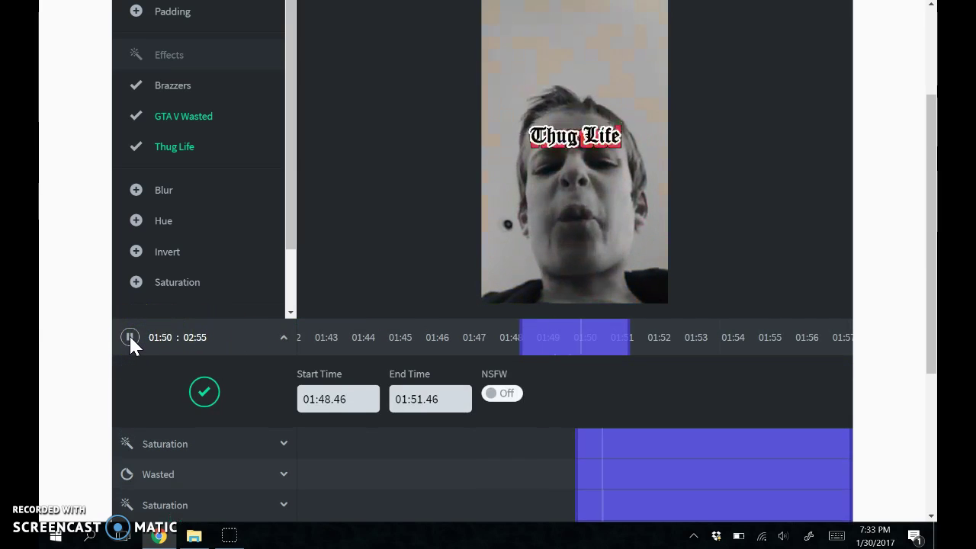
Step: Position the Thug Life text just below the red Wasted text
left_click_drag(568, 135, 559, 198)
left_click(562, 145)
left_click(573, 205)
mouse_move(574, 196)
left_mouse_down()
mouse_move(582, 77)
mouse_move(574, 85)
mouse_move(579, 232)
mouse_move(585, 203)
left_mouse_up()
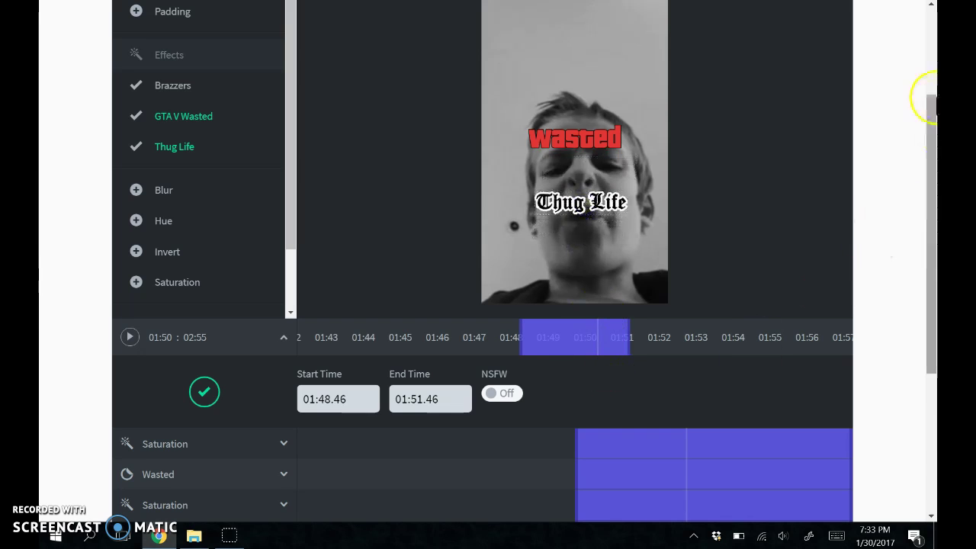
Step: Show Thug Life only from 02.70 to 03.00 and end Wasted around 02.20
left_click_drag(930, 98, 932, 196)
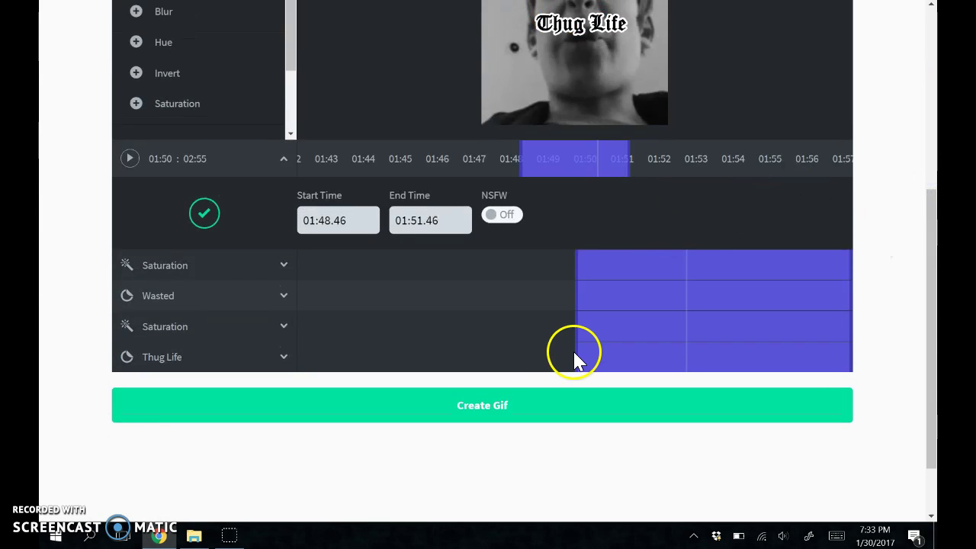
left_click_drag(601, 345, 714, 352)
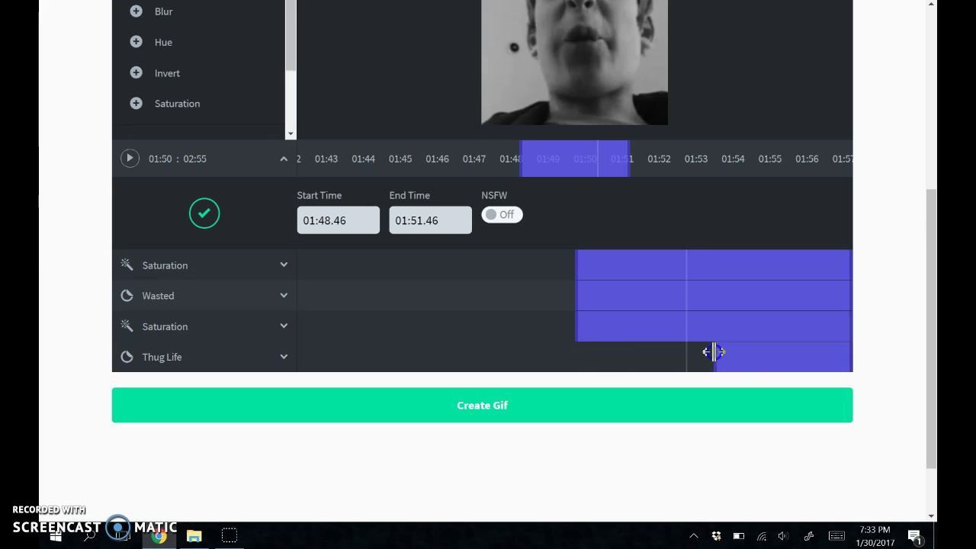
left_click(531, 301)
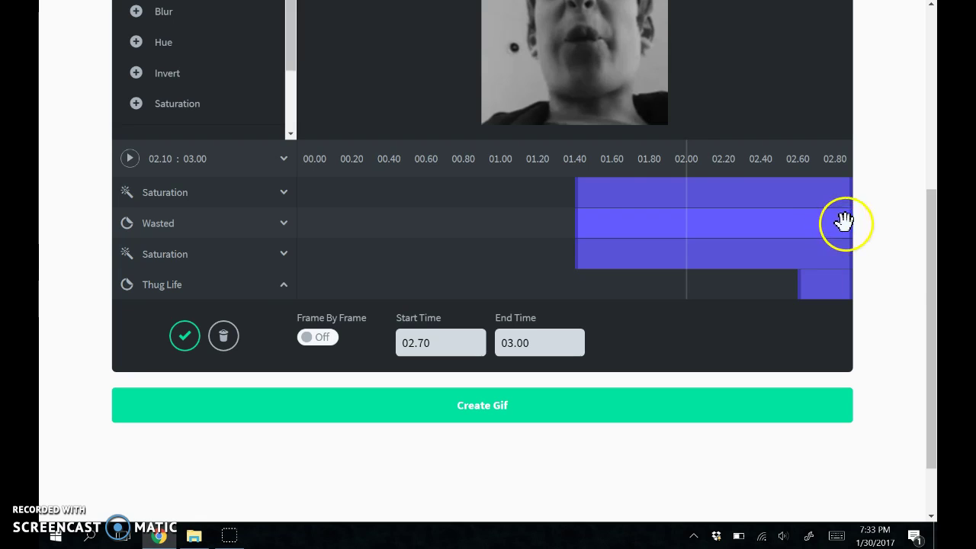
left_click_drag(852, 226, 759, 228)
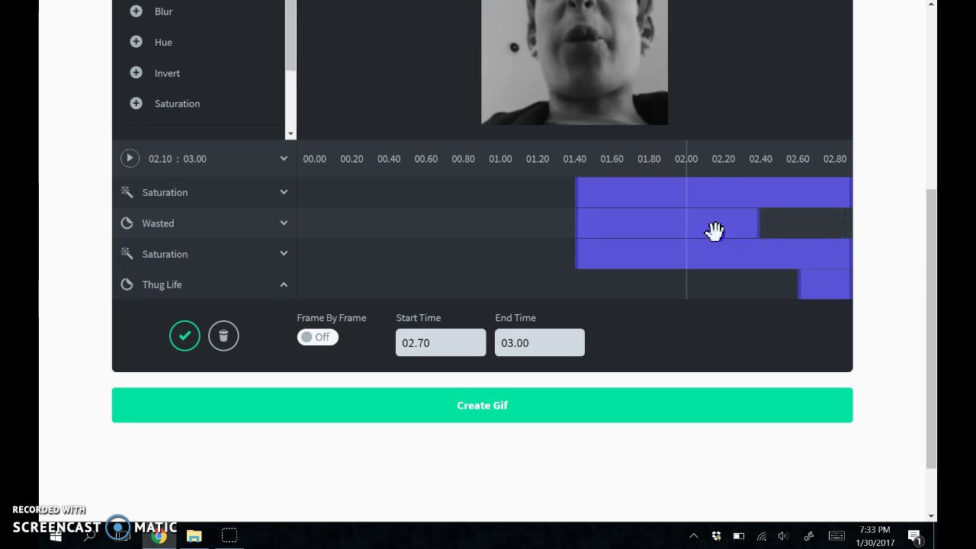
left_click_drag(935, 315, 932, 183)
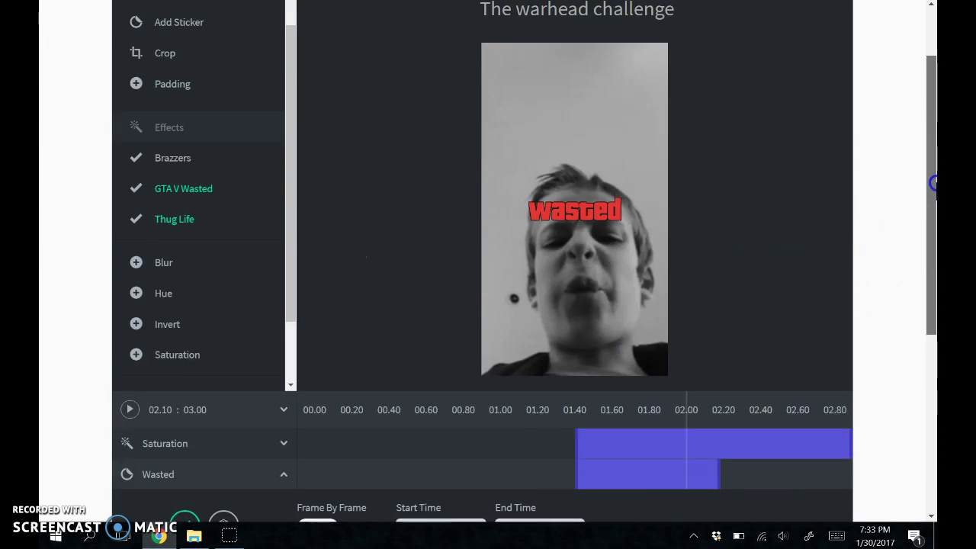
Step: Play the preview, then draw a crop box and shift it down to trim a thin top strip
left_click(129, 412)
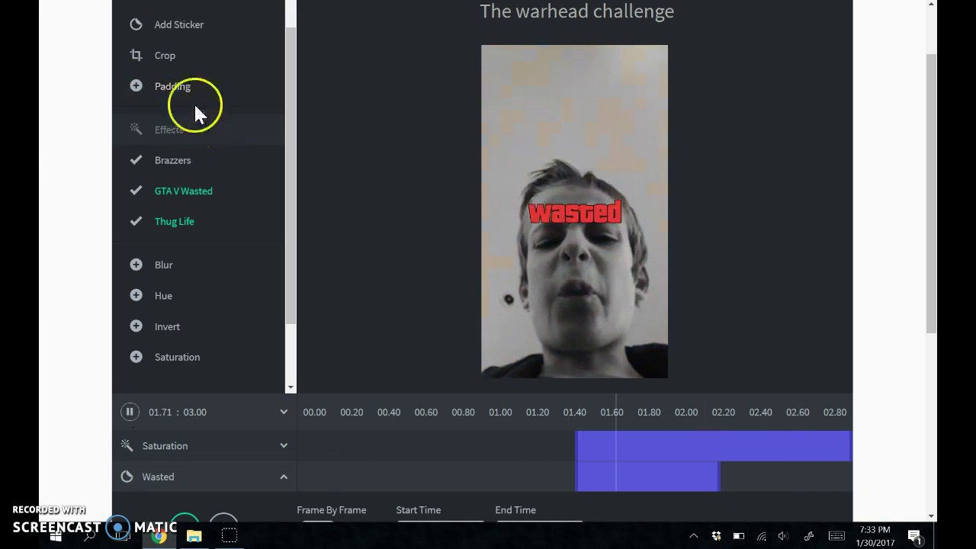
left_click(165, 55)
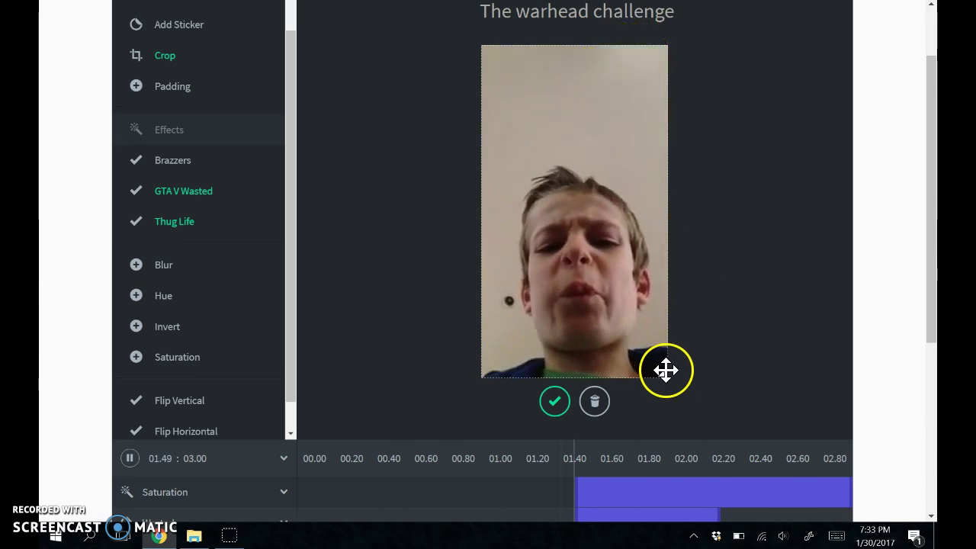
left_click_drag(648, 290, 689, 372)
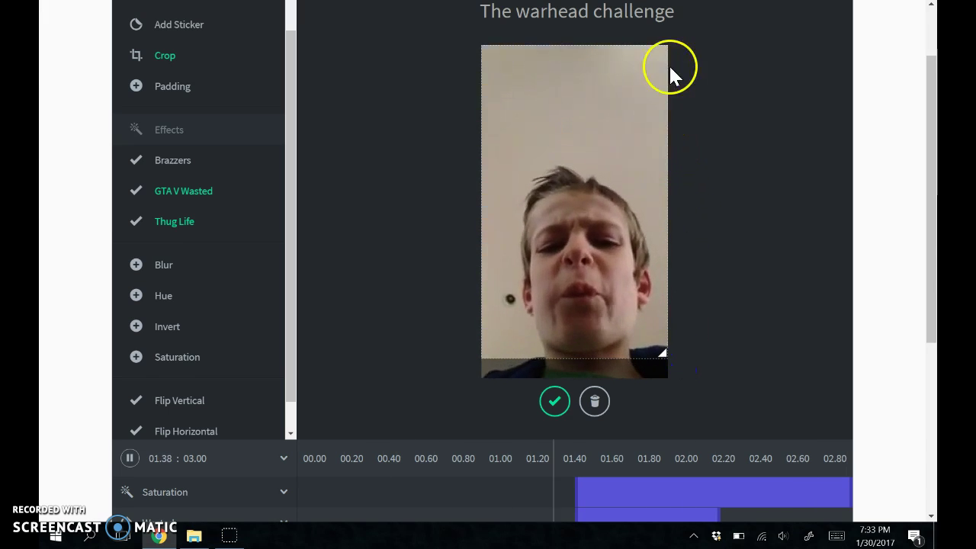
left_click_drag(647, 76, 647, 78)
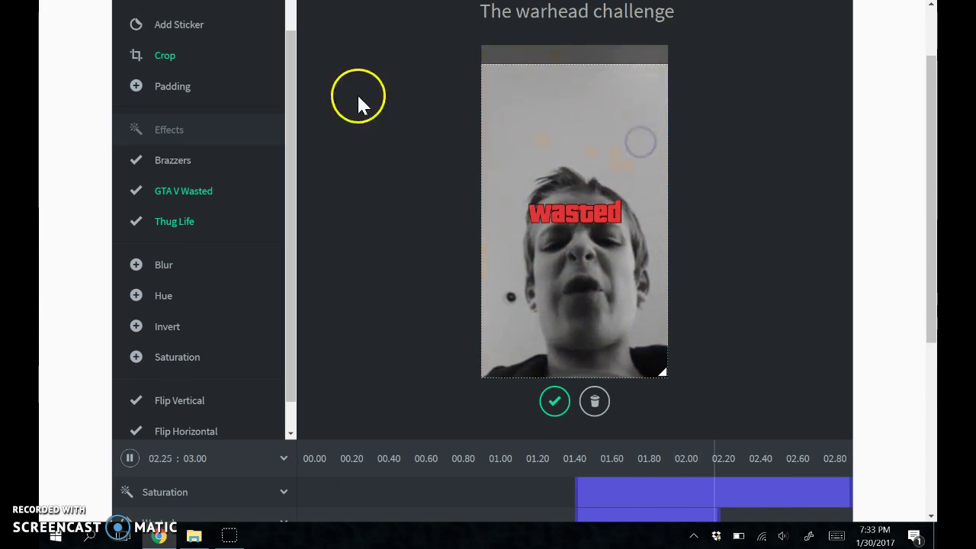
left_click(179, 27)
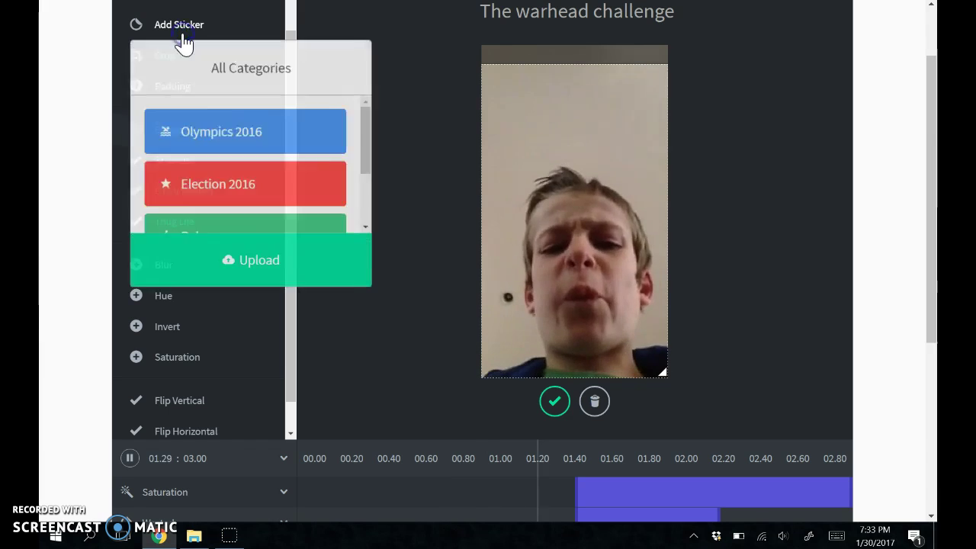
left_click_drag(364, 151, 360, 229)
left_click(353, 263)
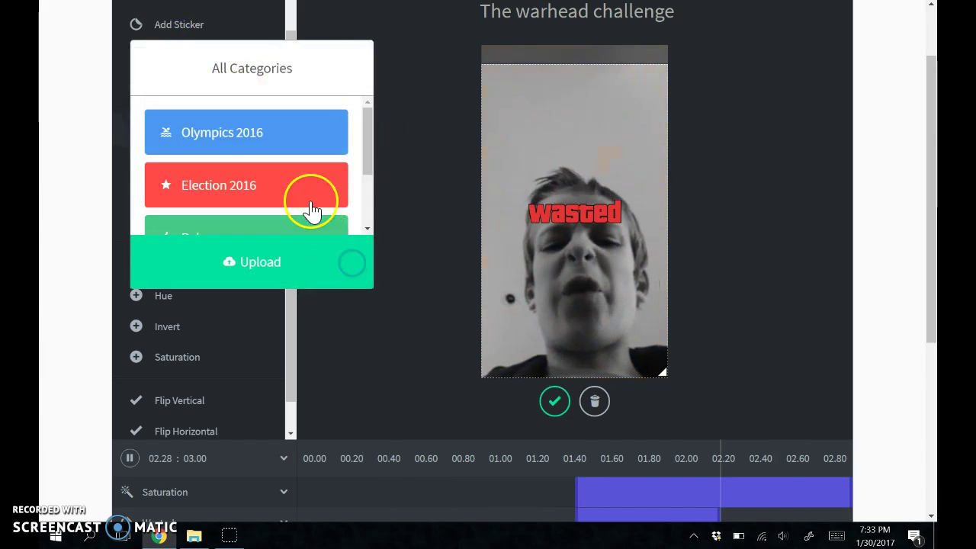
left_click_drag(368, 181, 369, 228)
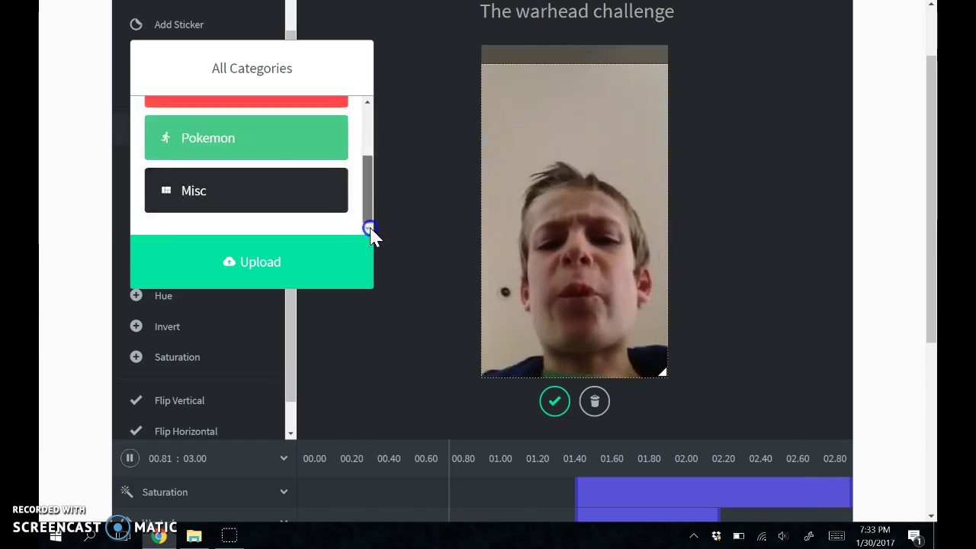
left_click(299, 192)
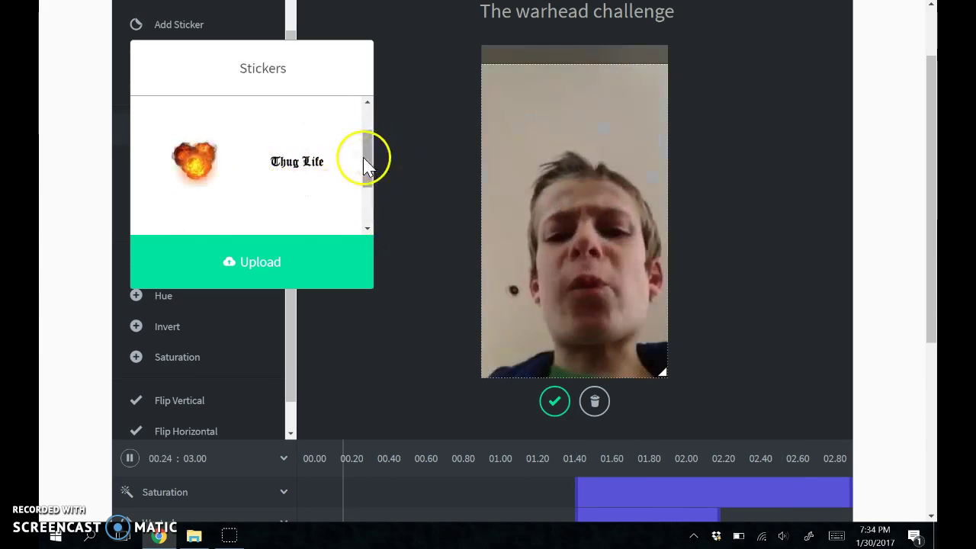
left_click_drag(367, 184, 369, 204)
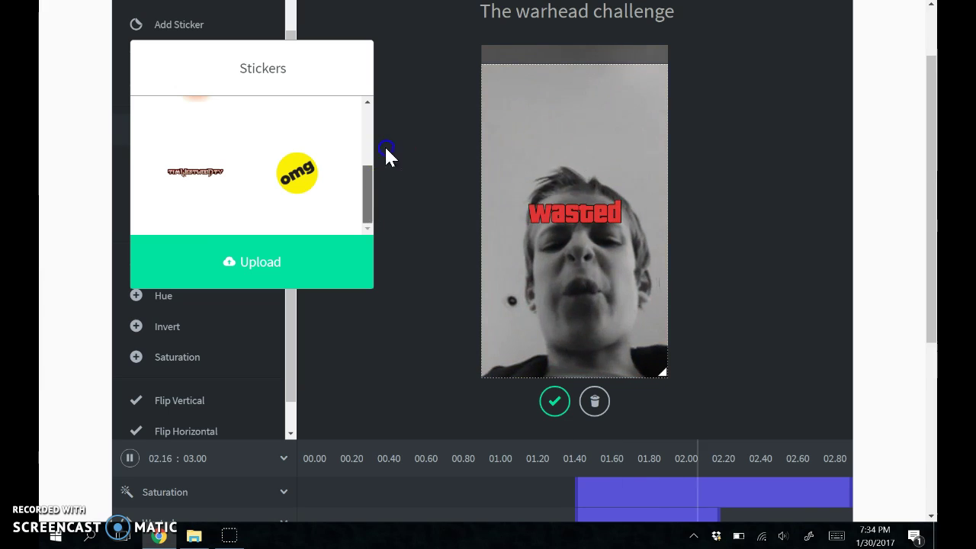
left_click(196, 124)
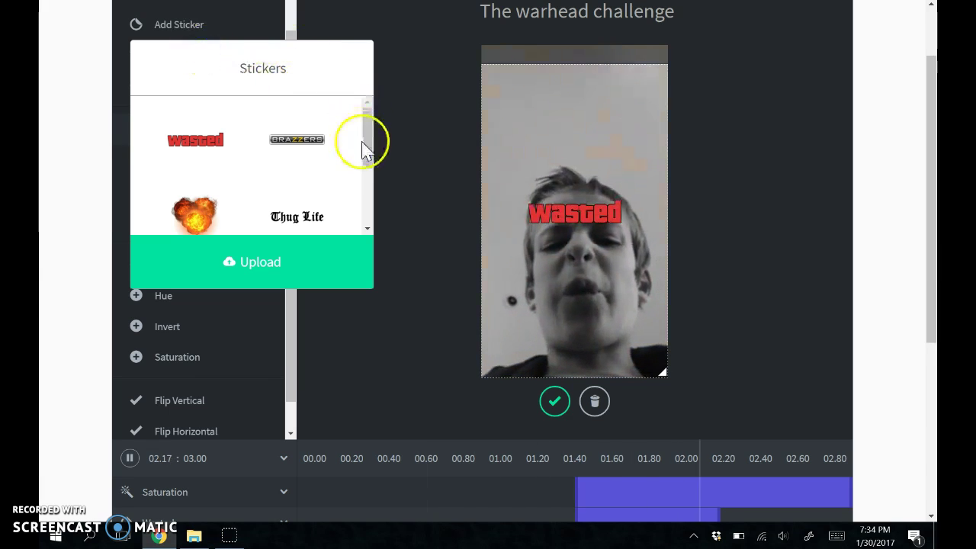
left_click(317, 68)
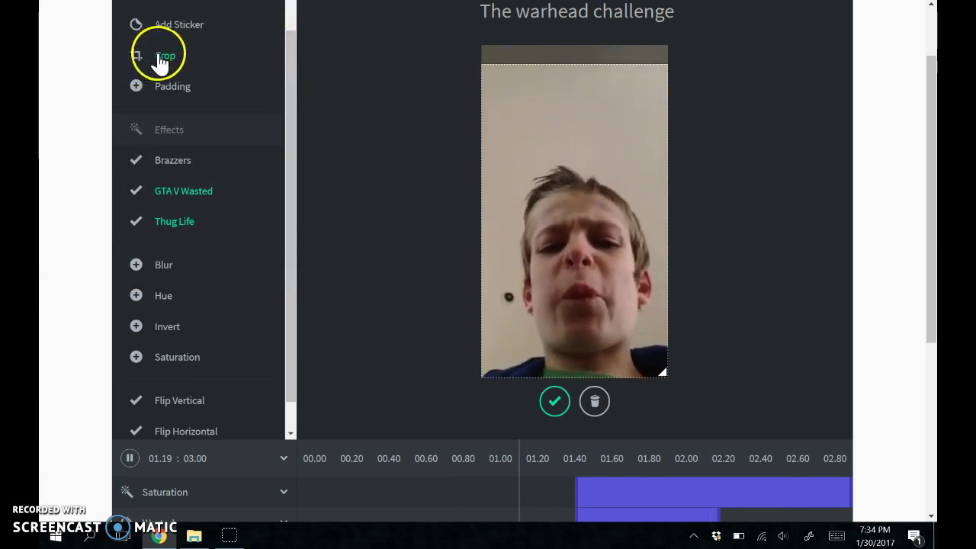
left_click(176, 30)
left_click(244, 152)
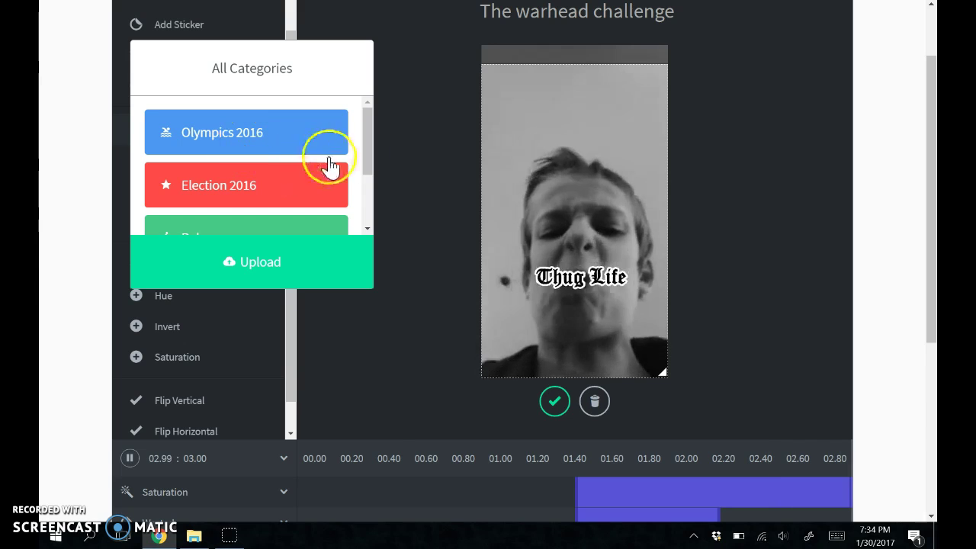
mouse_move(369, 152)
left_mouse_down()
mouse_move(371, 208)
mouse_move(362, 131)
mouse_move(356, 153)
left_mouse_up()
left_click(292, 127)
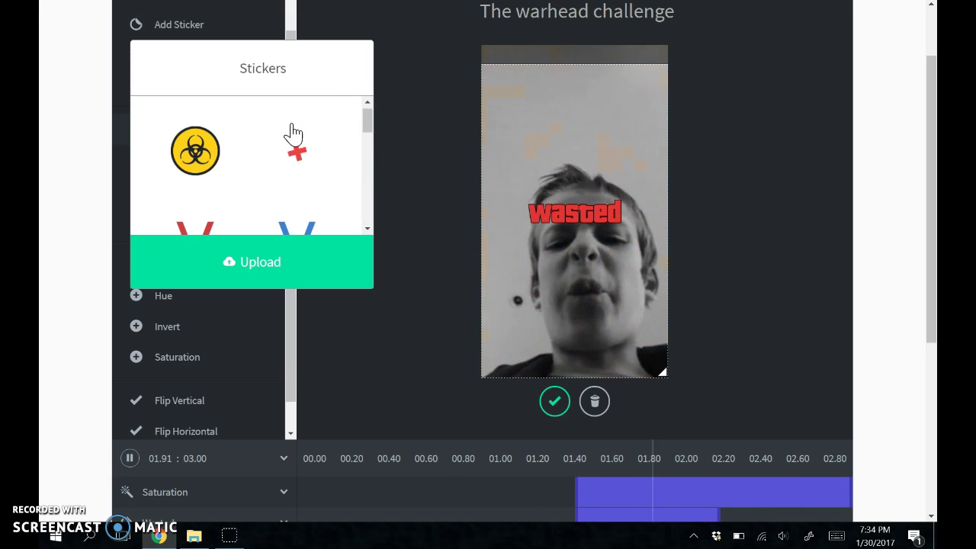
left_click_drag(364, 149, 547, 246)
scroll(323, 190, "up", 1)
left_click(418, 229)
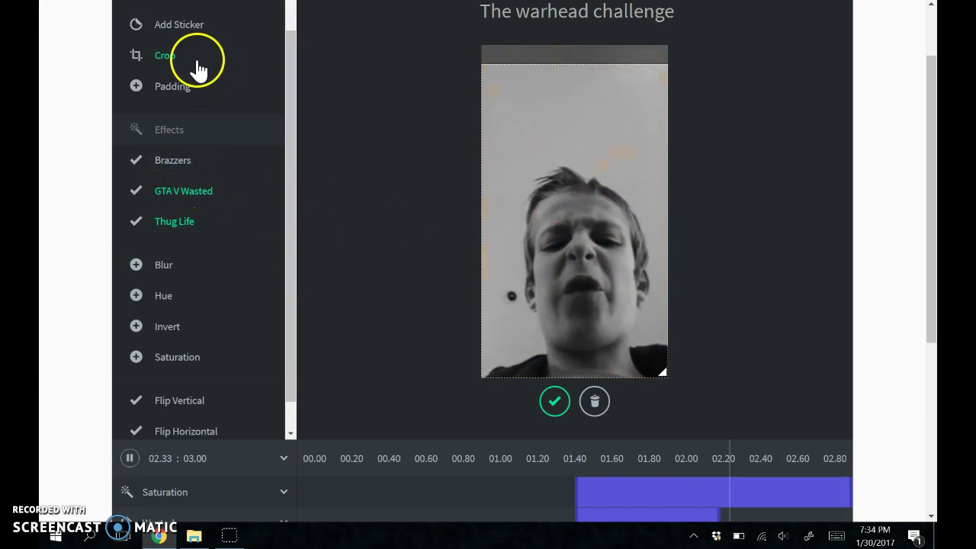
left_click(183, 27)
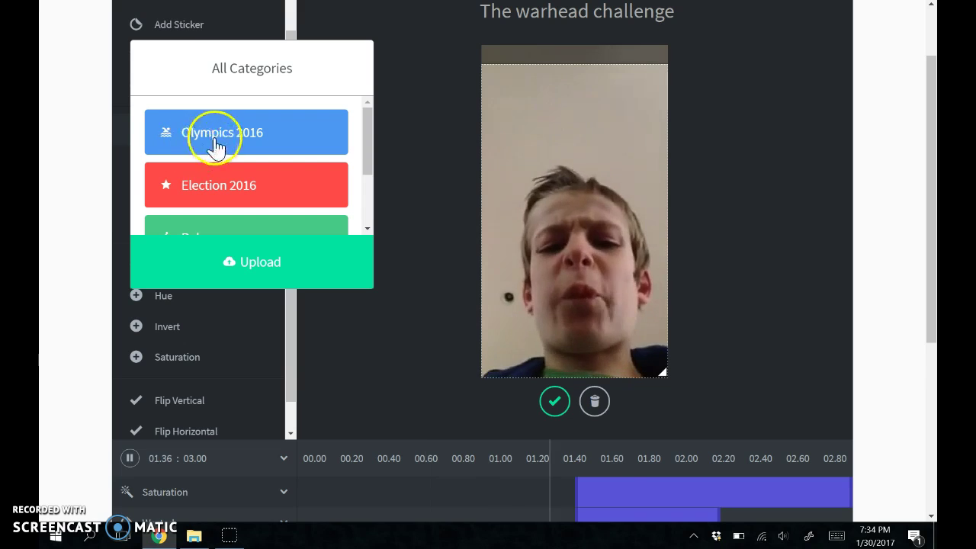
Step: Add the yellow biohazard sticker from Olympics 2016 and place it left beside the face
left_click(215, 141)
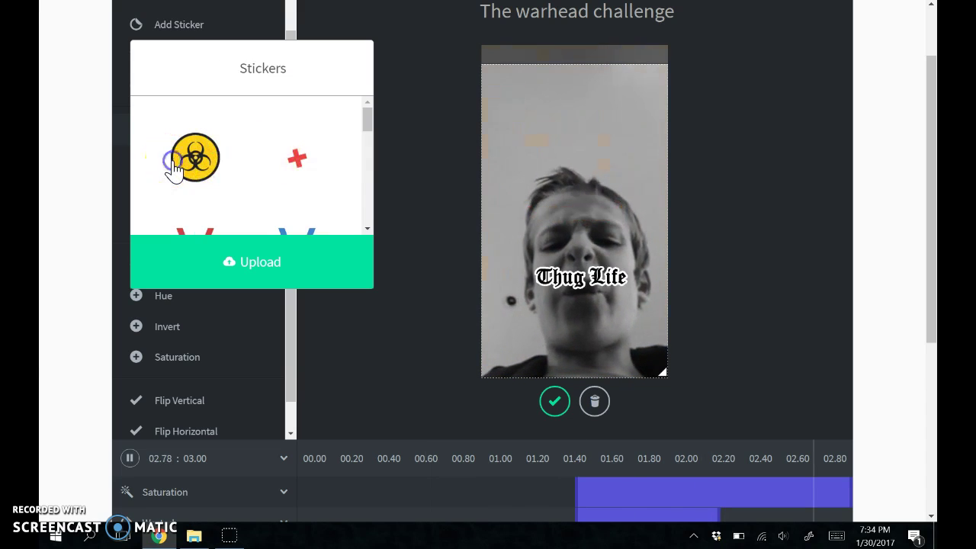
left_click(196, 152)
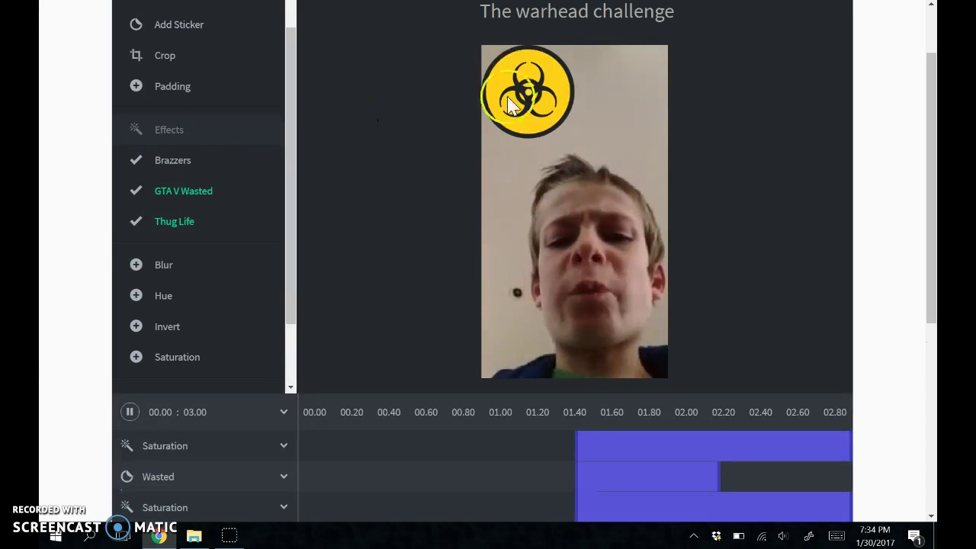
left_click_drag(537, 213, 468, 309)
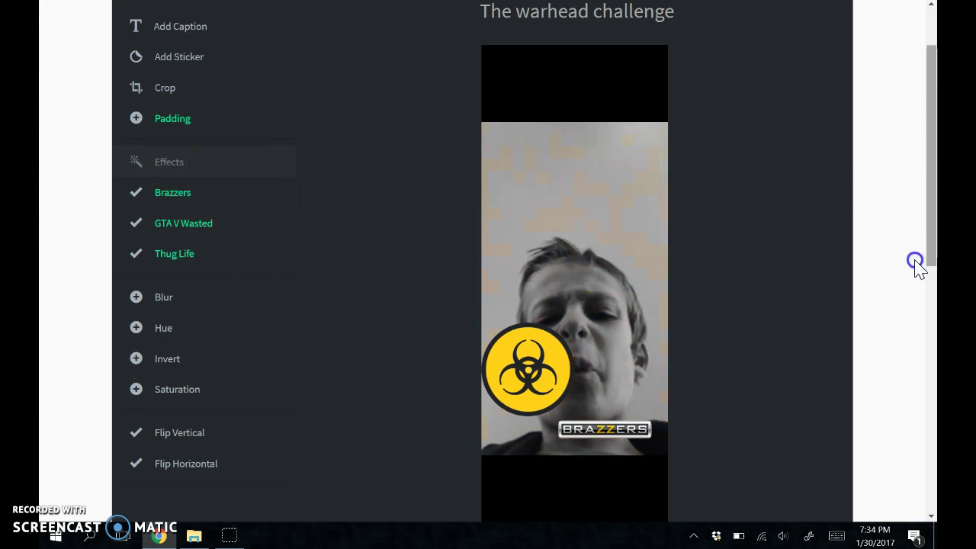
Step: Generate the finished GIF with Create Gif below the timeline
scroll(915, 263, "down", 3)
left_click_drag(931, 232, 924, 366)
left_click(490, 367)
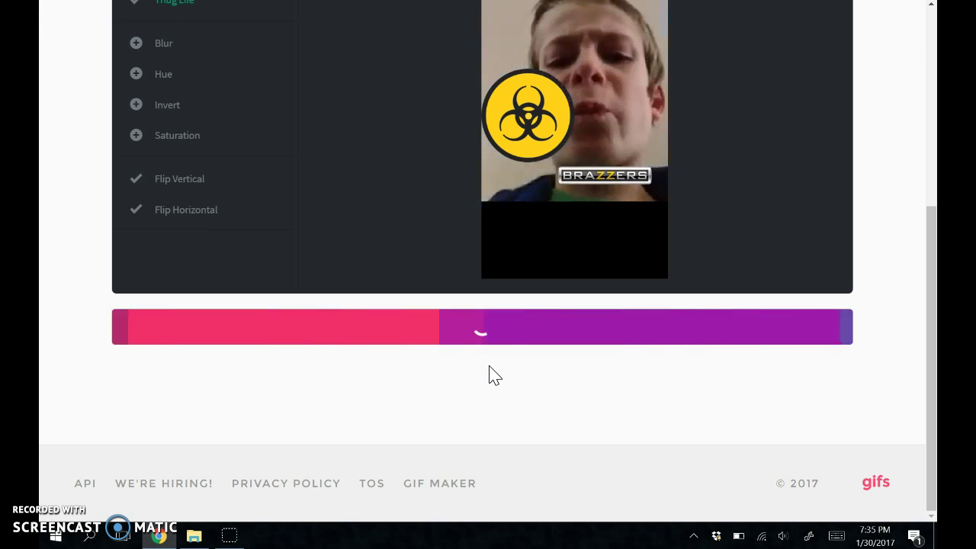
left_click(484, 368)
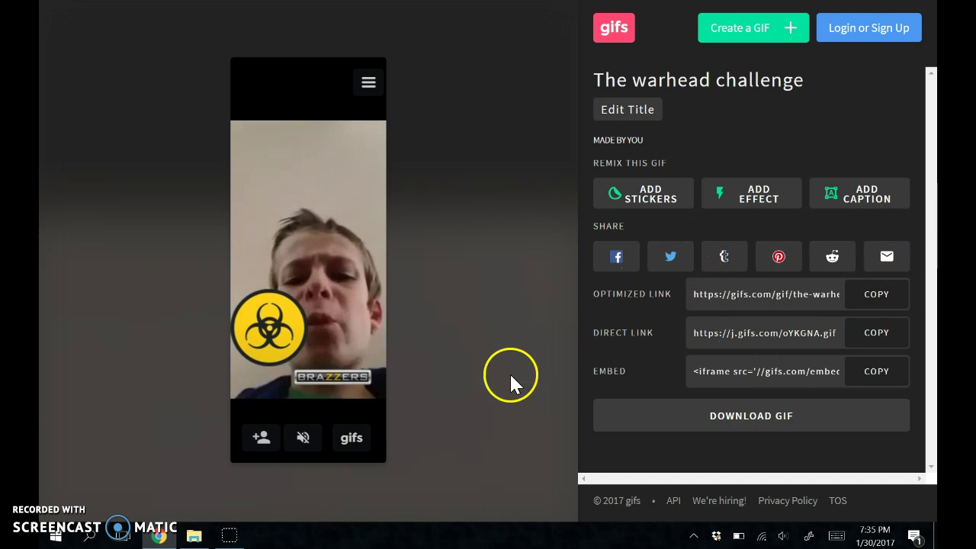
Step: On The warhead challenge share page, turn the GIF's sound on and mute it again
left_click(303, 450)
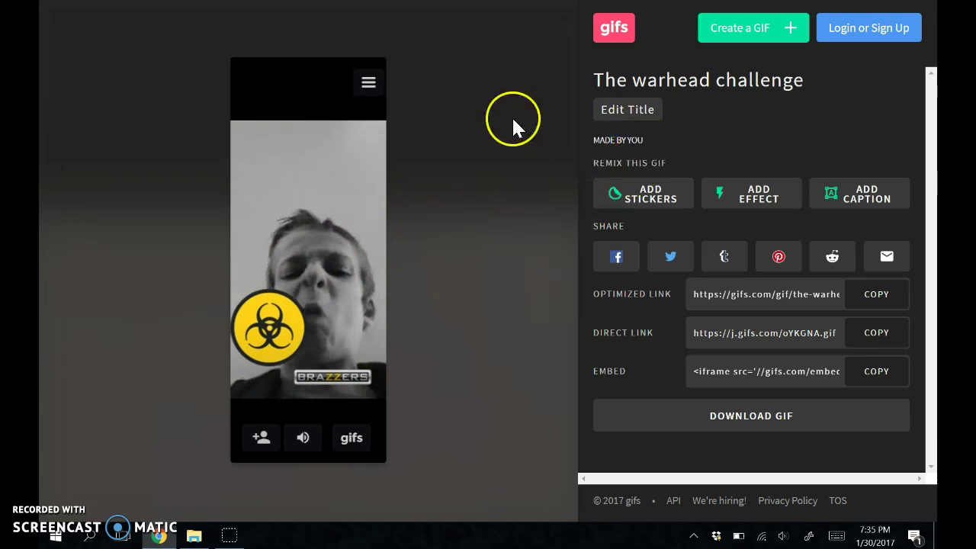
left_click(302, 436)
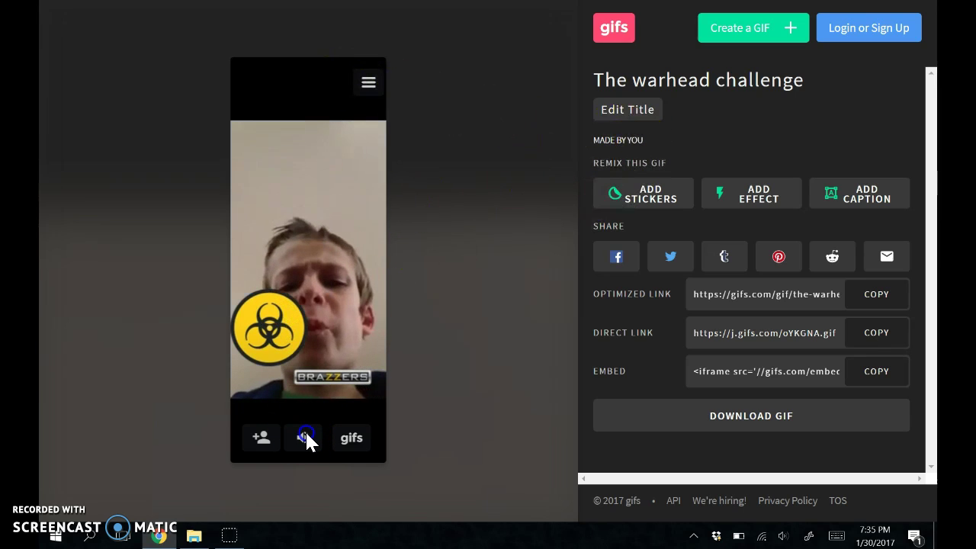